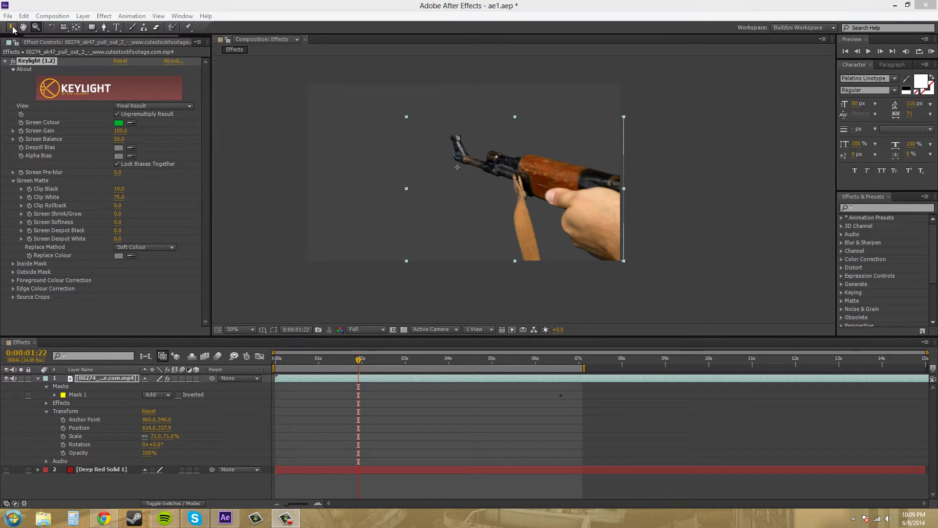
Switch to the Selection tool, reframe the zoomed keyed rifle, and zoom the viewer out to 50%
left_click(11, 27)
scroll(550, 190, "up", 2)
left_click_drag(585, 286, 559, 262)
scroll(554, 244, "up", 1)
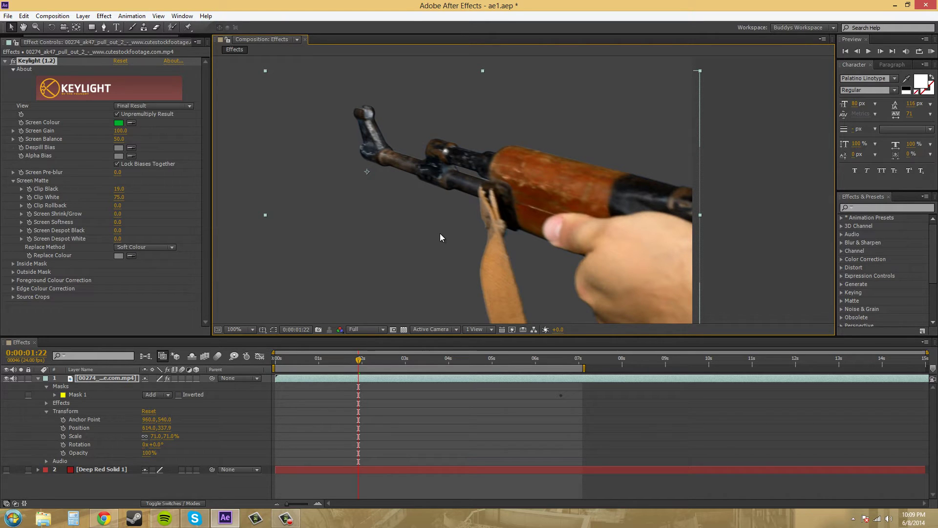
key("comma")
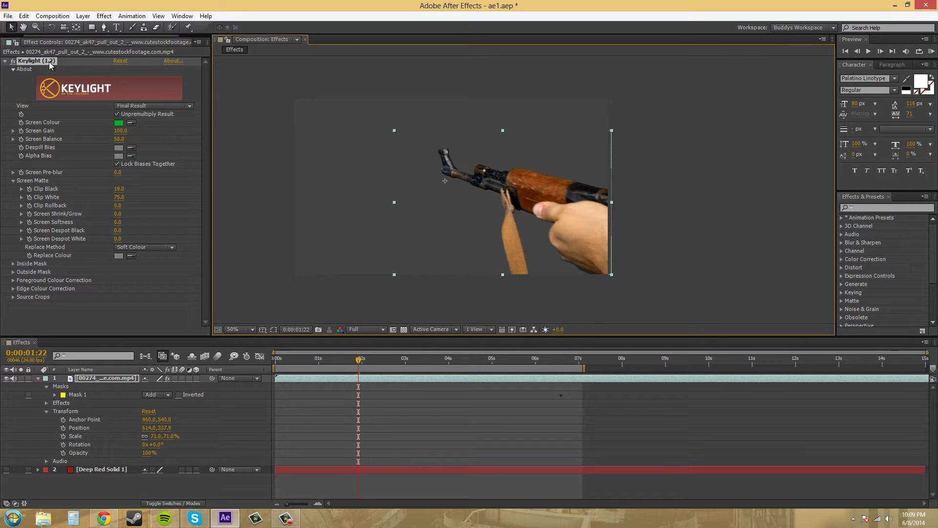
Remove the Keylight effect to restore the green screen and pan to the layer's top-left edges
key("Delete")
key("period")
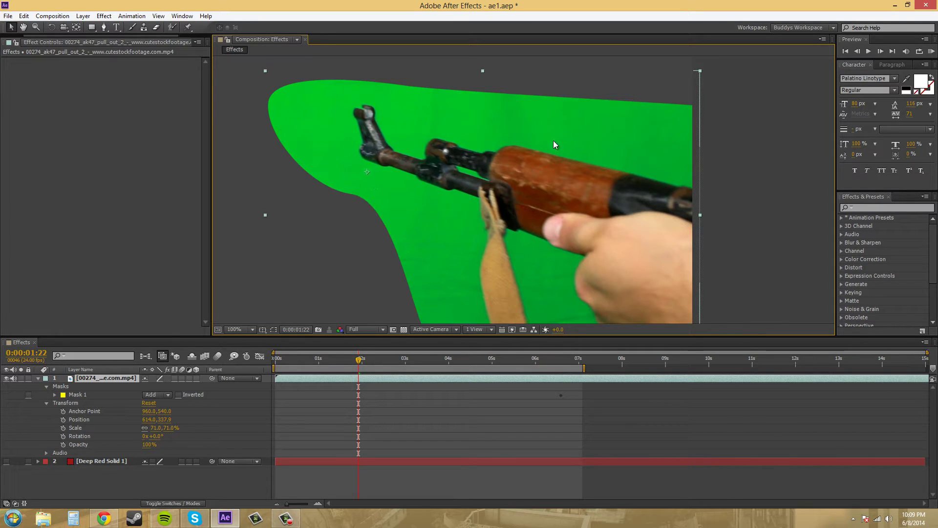
scroll(412, 184, "down", 2)
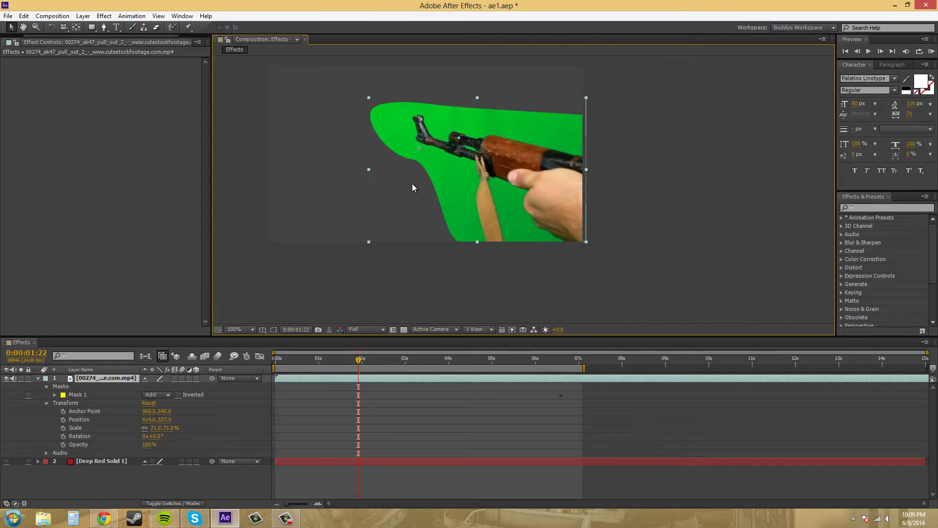
scroll(413, 184, "up", 2)
left_click_drag(563, 101, 613, 172)
scroll(348, 191, "down", 2)
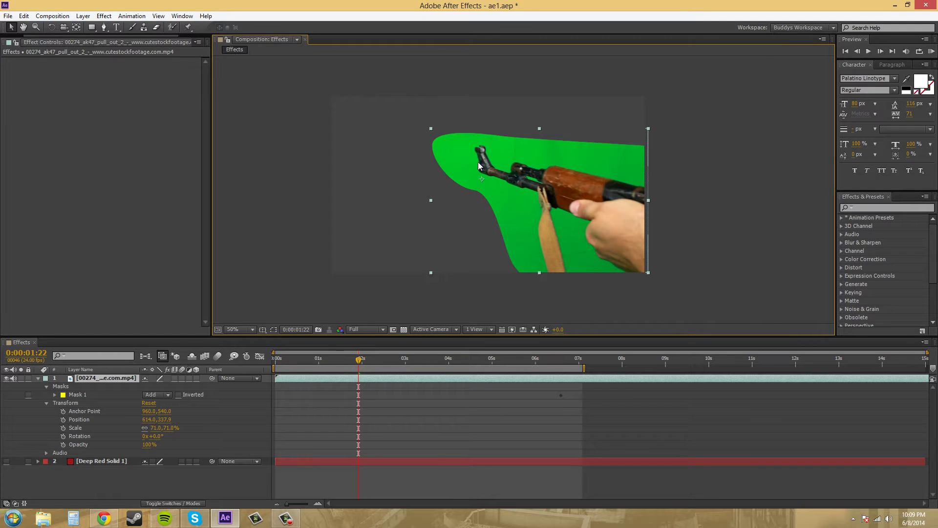
Zoom to 100%, move the time indicator to 0:00:04:13, then return to 50%
key("period")
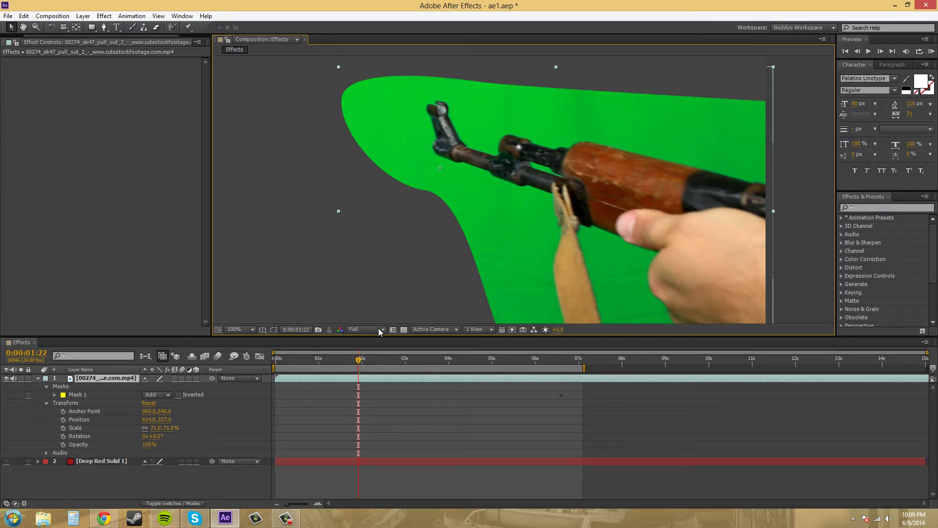
left_click_drag(359, 360, 472, 360)
key("comma")
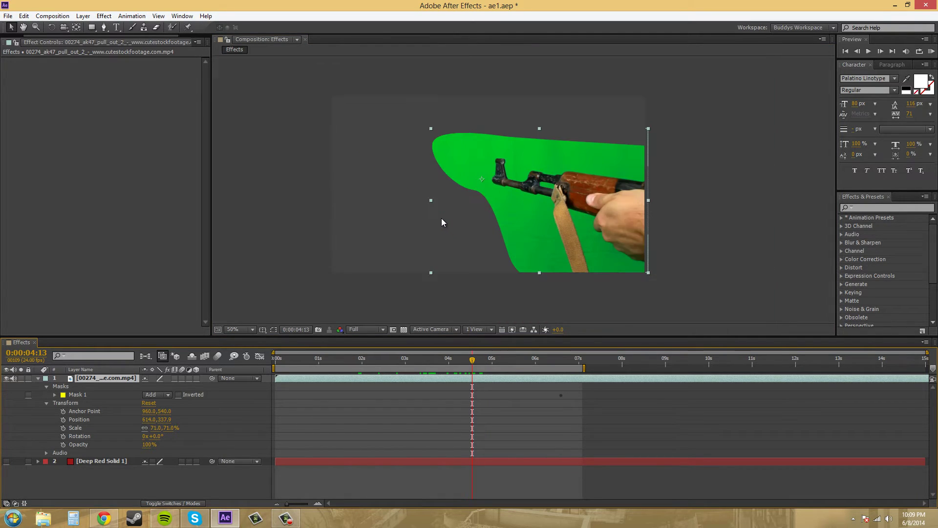
Apply Effect > Keying > Keylight (1.2) to the masked AK-47 footage
key("period")
key("comma")
left_click(104, 15)
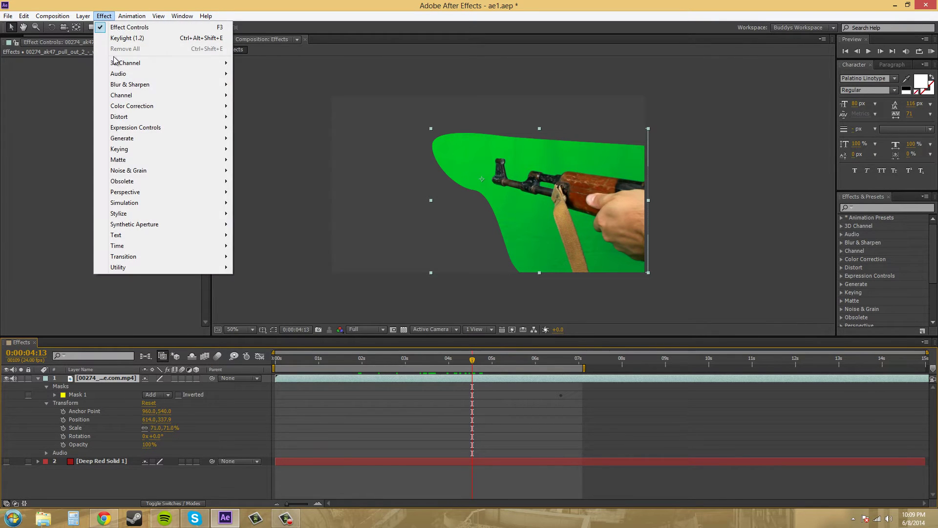
mouse_move(136, 148)
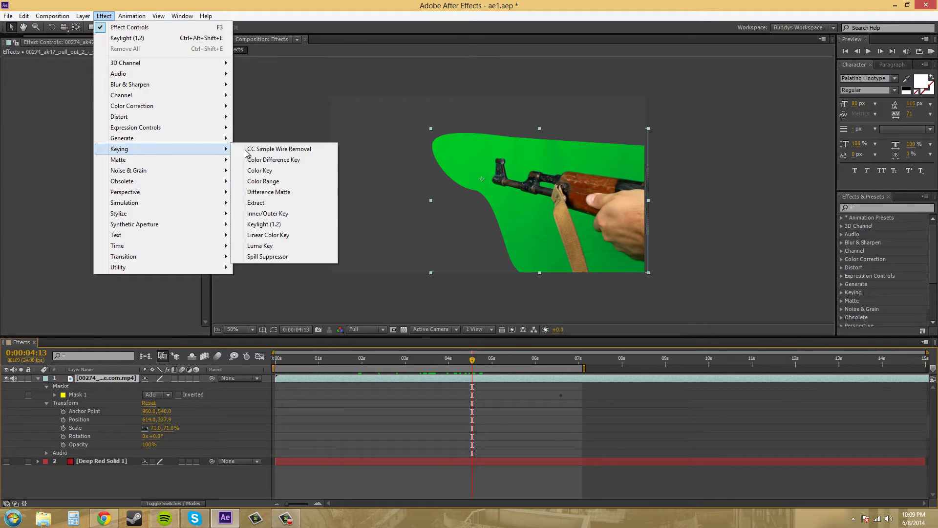
left_click(265, 225)
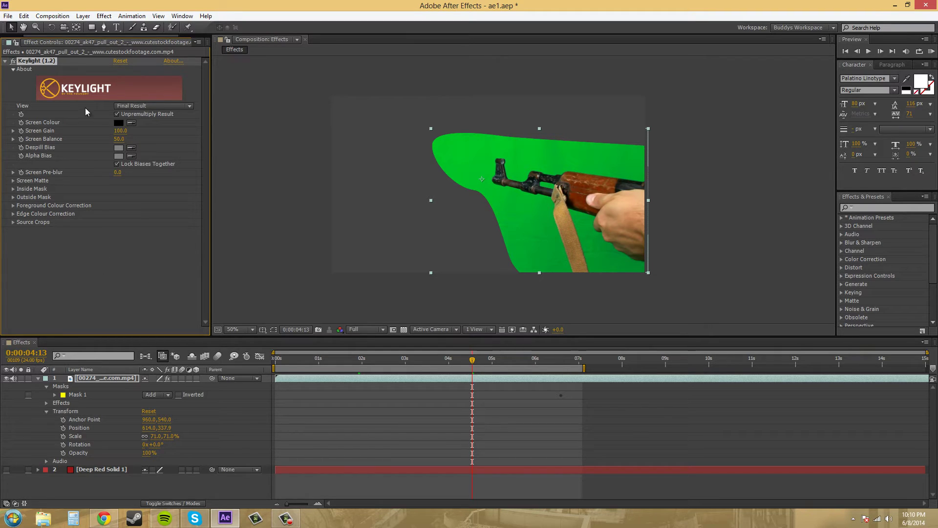
left_click(155, 107)
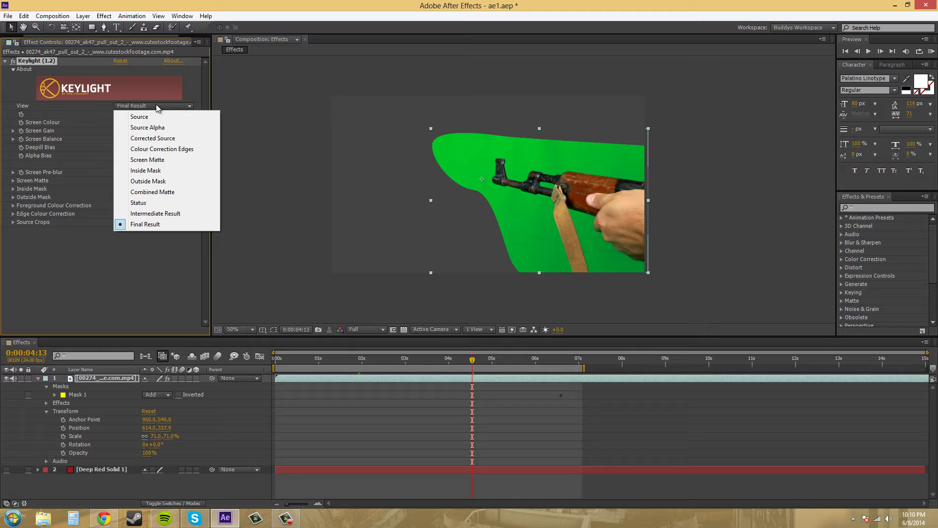
left_click(106, 273)
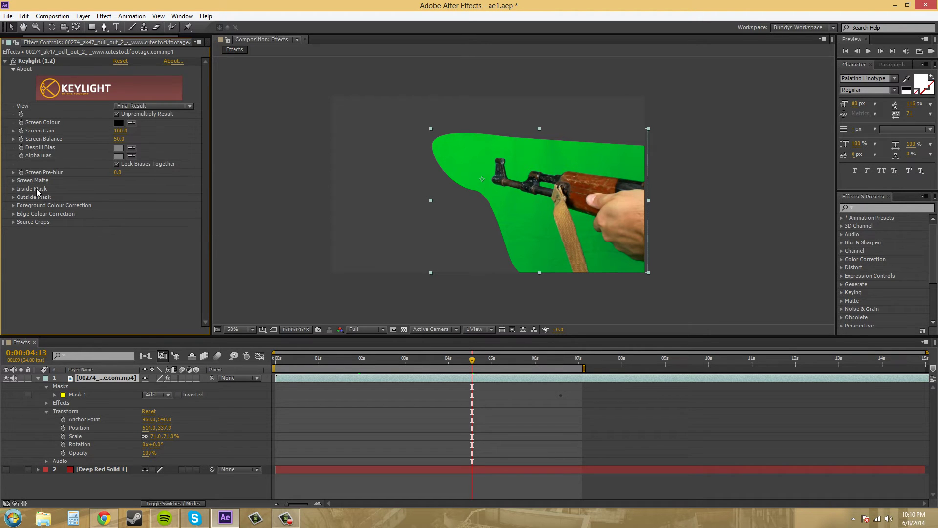
left_click(12, 180)
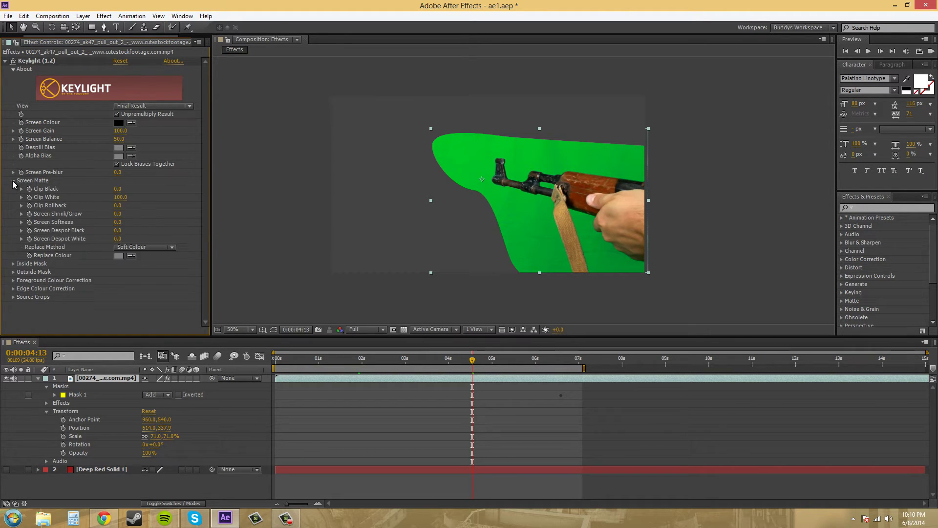
left_click(13, 181)
left_click(13, 196)
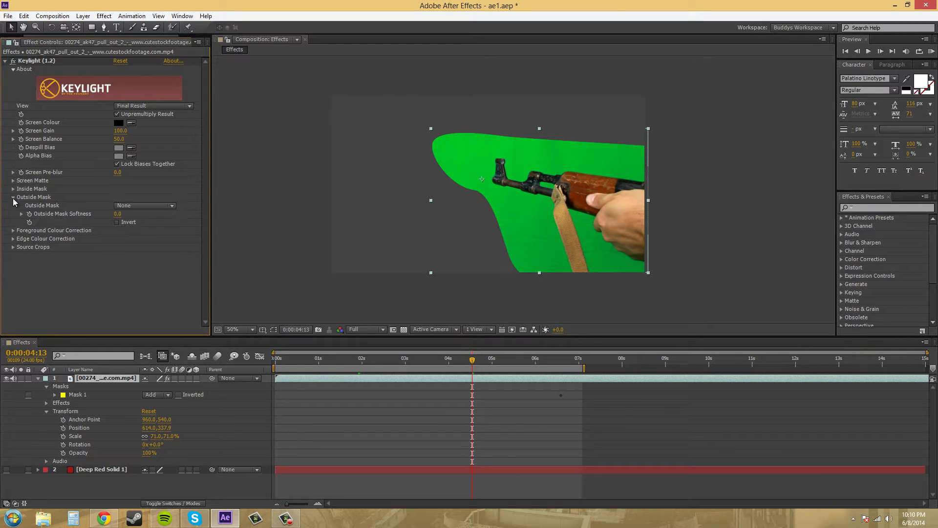
left_click(14, 196)
left_click(13, 188)
left_click(12, 189)
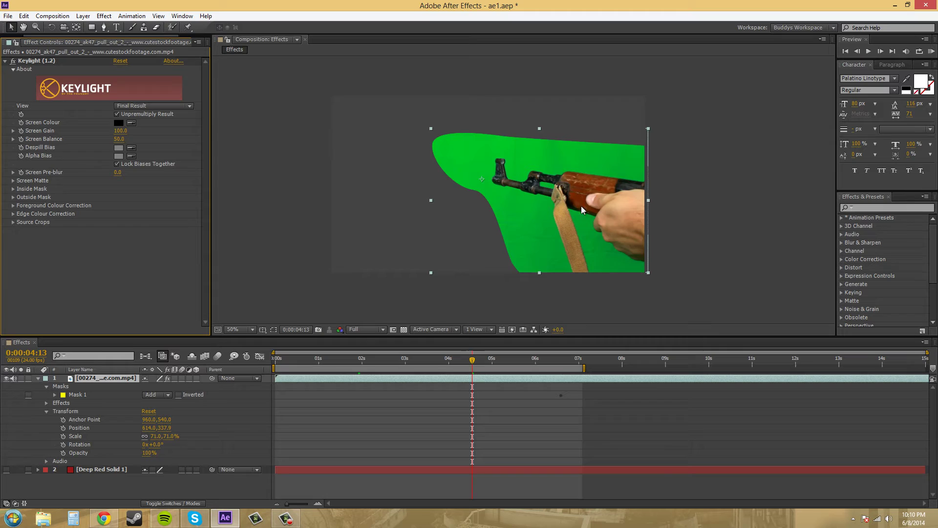
key("period")
left_click_drag(592, 265, 520, 229)
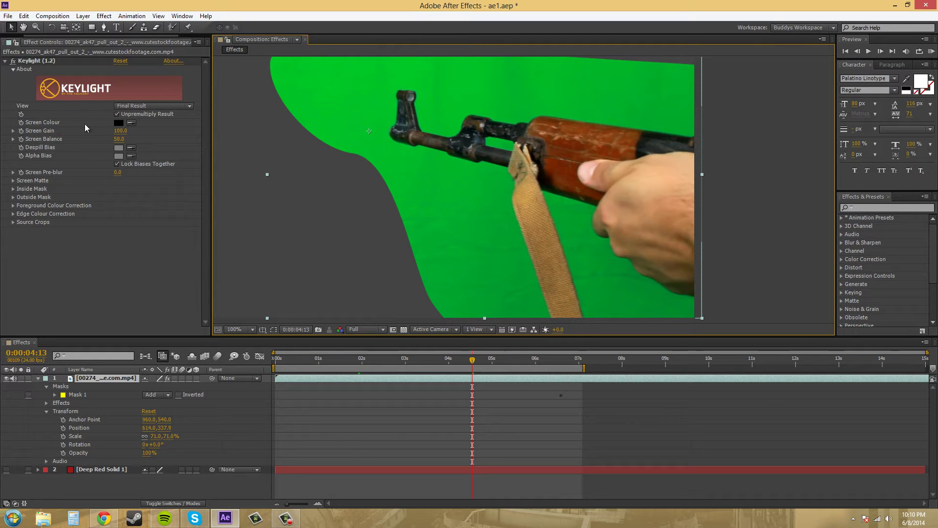
Sample the green backdrop with Keylight's Screen Colour eyedropper
left_click(132, 123)
left_click(568, 200)
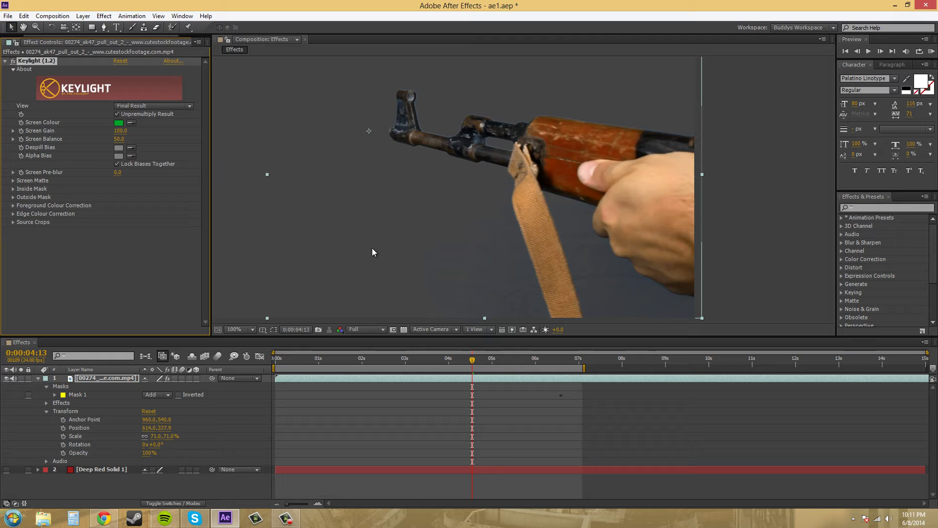
Recentre the view on the rifle and set Keylight's Screen Gain to 108.0
scroll(592, 282, "up", 2)
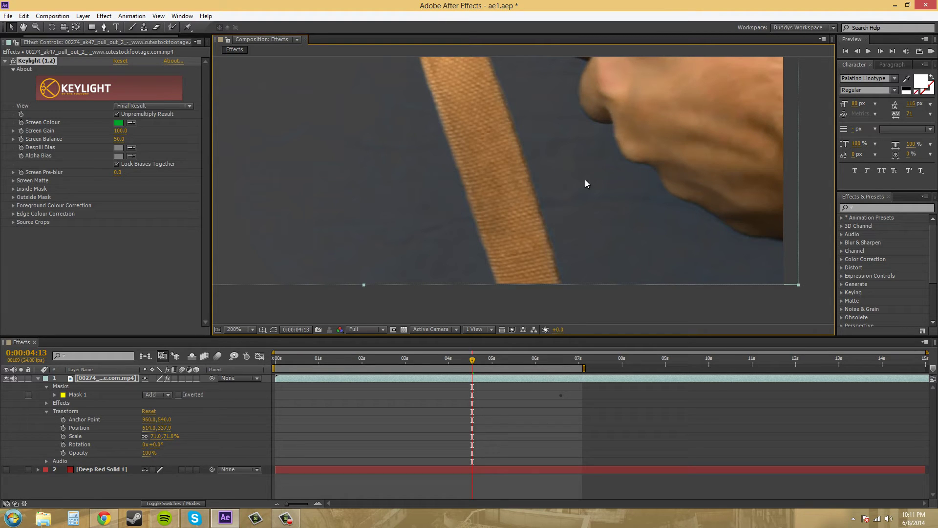
scroll(561, 149, "down", 3)
scroll(488, 190, "up", 6)
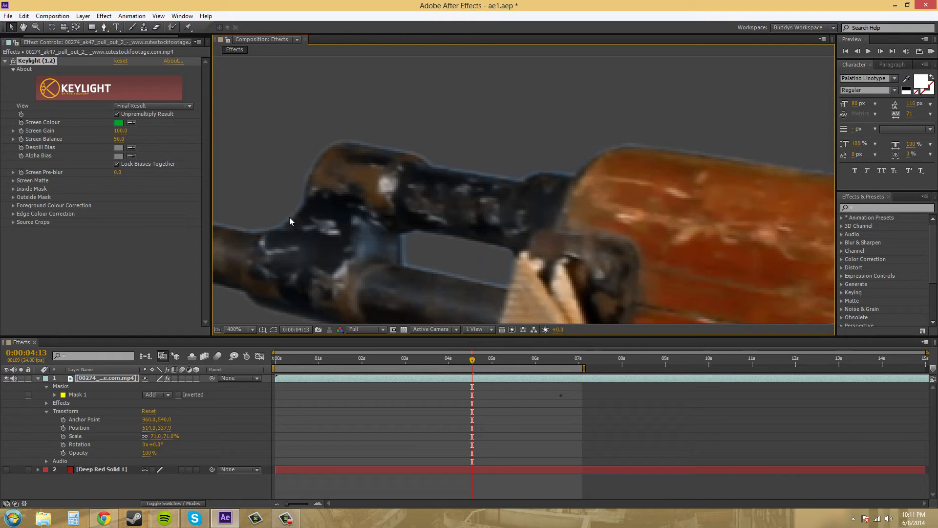
scroll(548, 156, "down", 3)
scroll(560, 201, "up", 1)
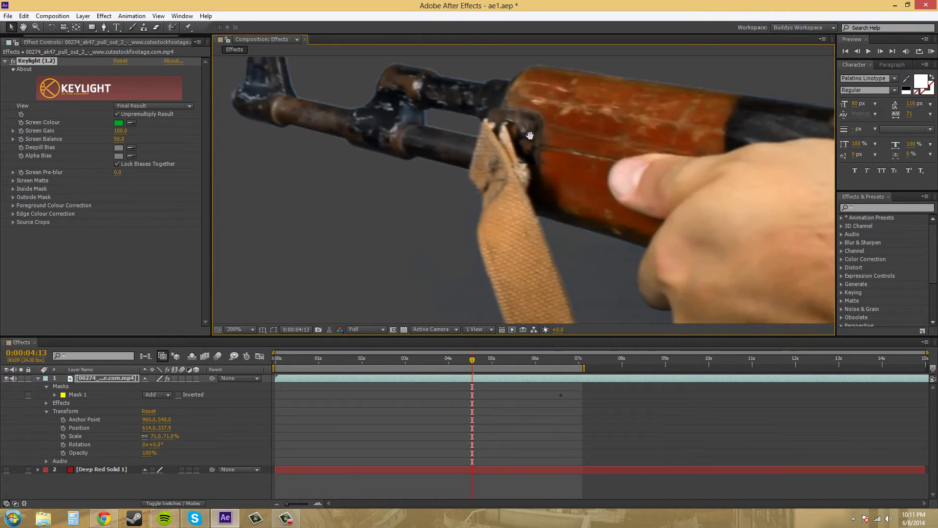
scroll(554, 194, "down", 2)
left_click_drag(565, 210, 526, 168)
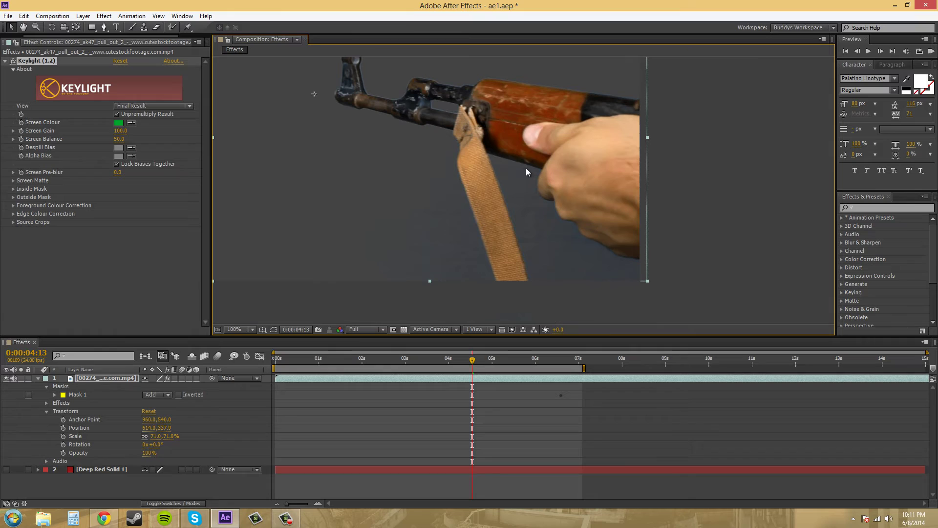
left_click_drag(303, 144, 289, 183)
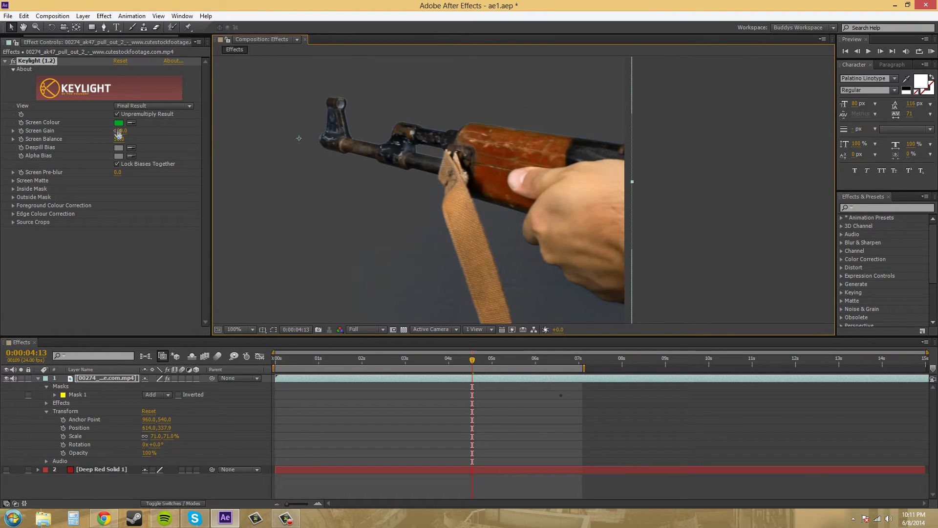
left_click_drag(121, 130, 123, 131)
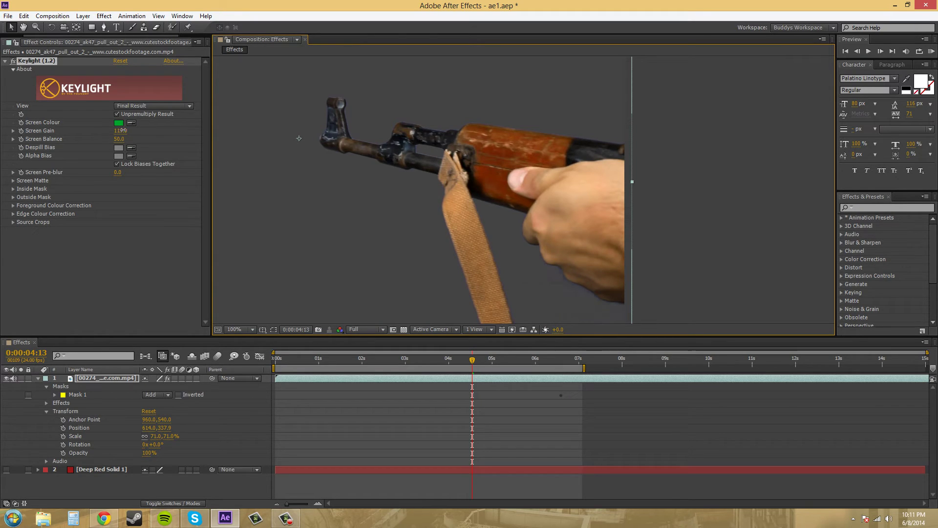
left_click_drag(121, 130, 121, 141)
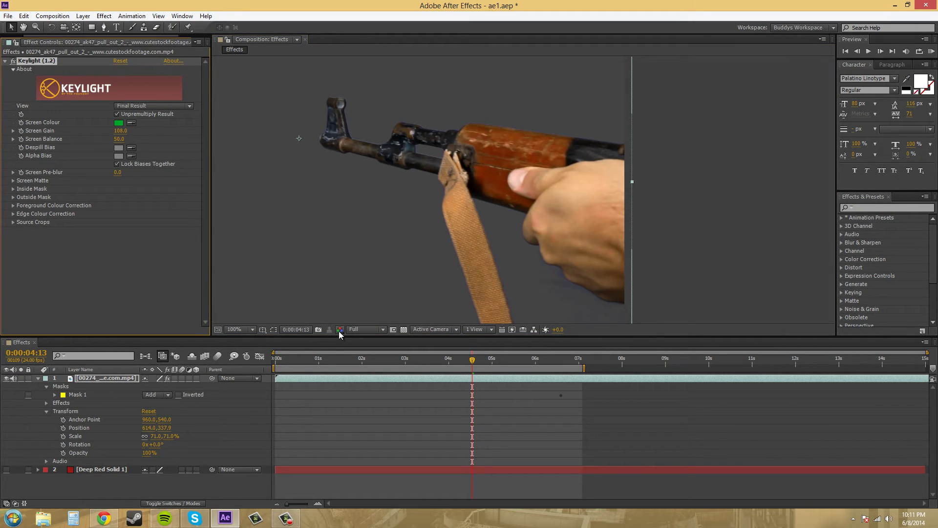
Preview Keylight's Source Alpha and Source views, and check the alpha channel before returning to RGB
left_click(157, 107)
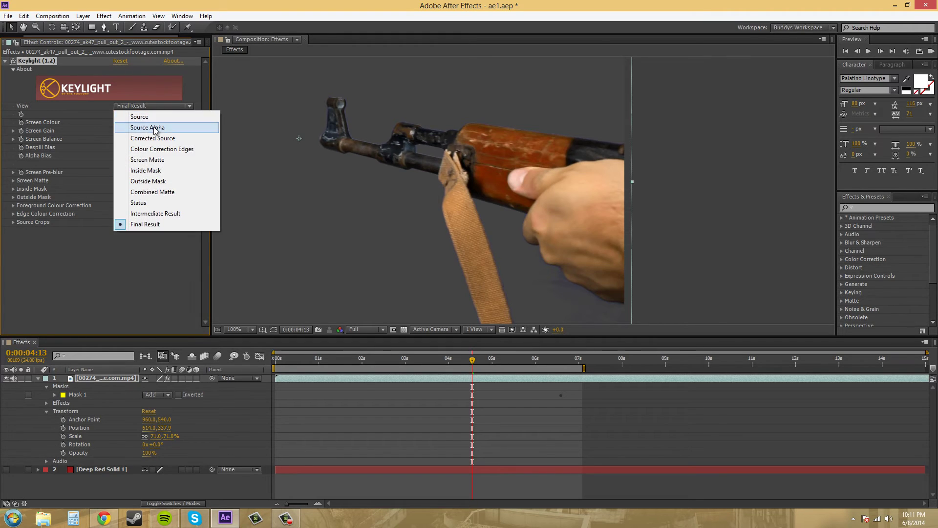
left_click(154, 128)
scroll(341, 167, "down", 2)
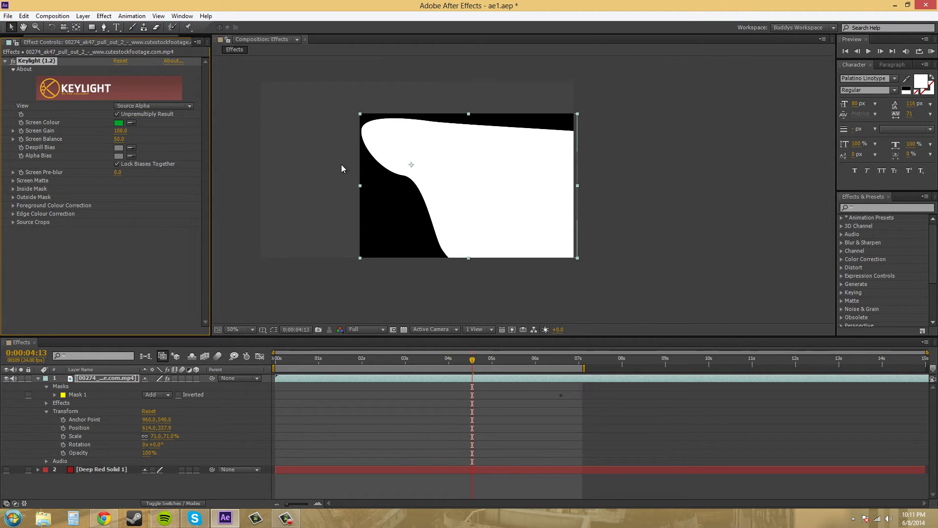
left_click(134, 107)
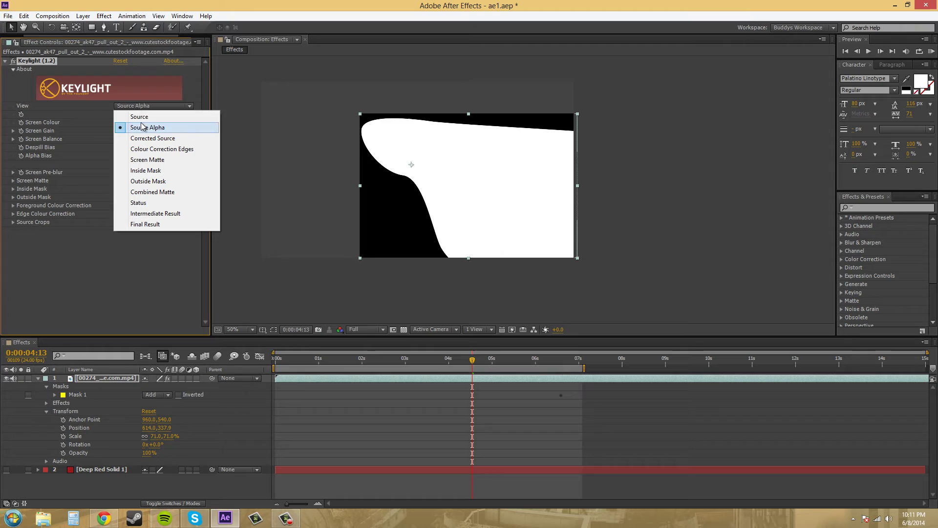
left_click(141, 120)
left_click(340, 329)
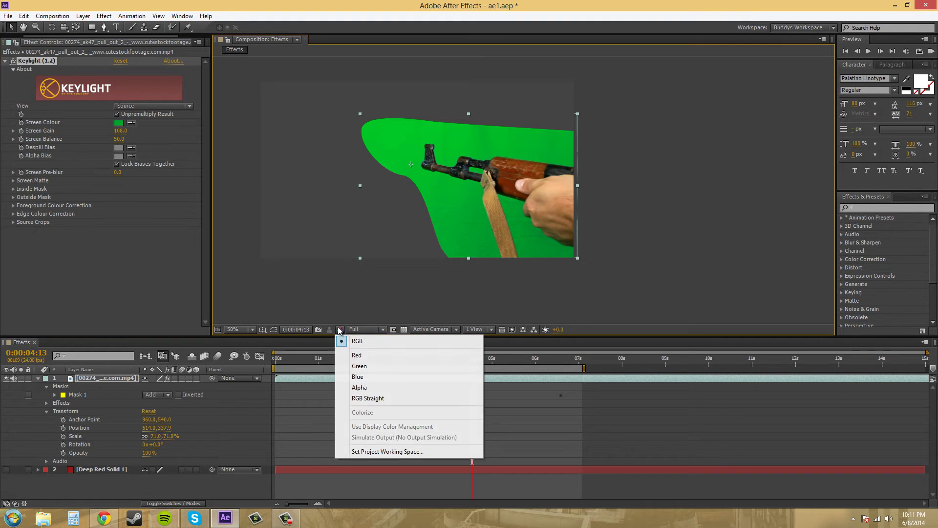
left_click(370, 388)
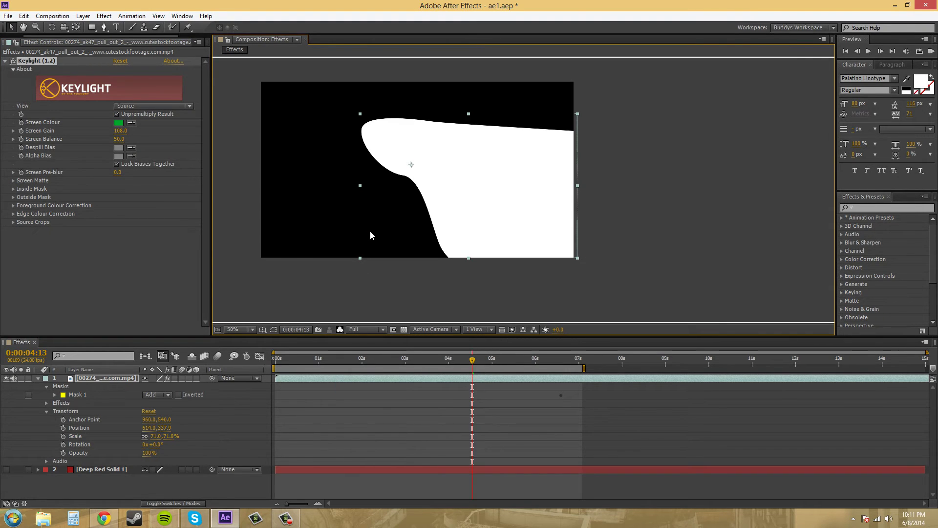
left_click(340, 330)
left_click(364, 338)
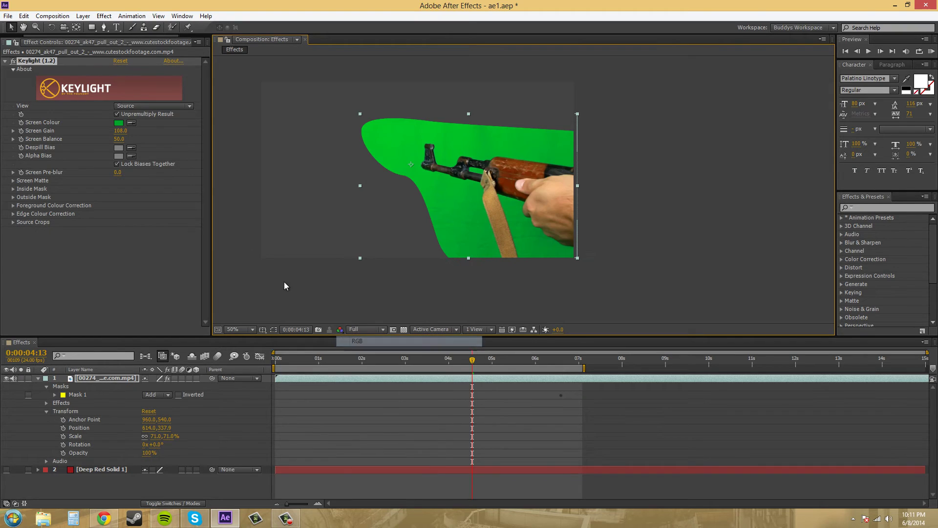
Set Keylight View to Final Result, show the Alpha channel, and zoom to 100%
left_click(141, 106)
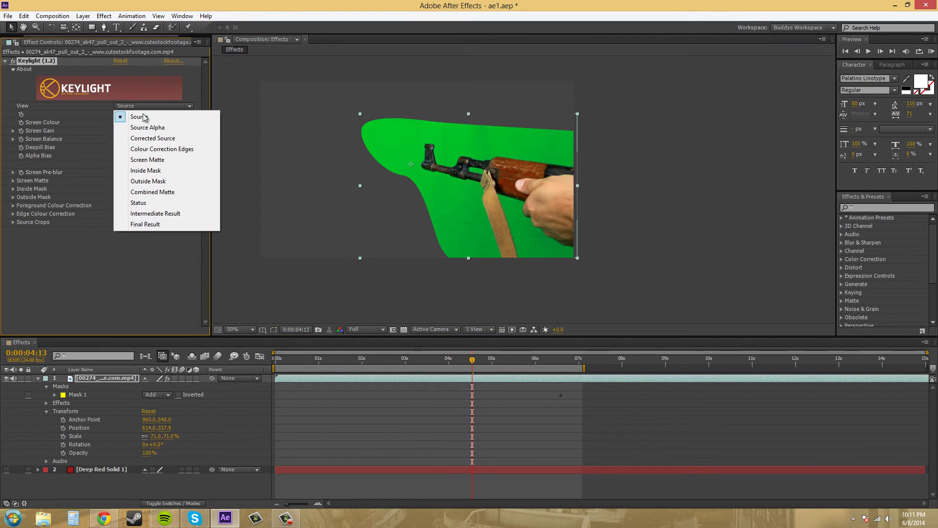
left_click(155, 223)
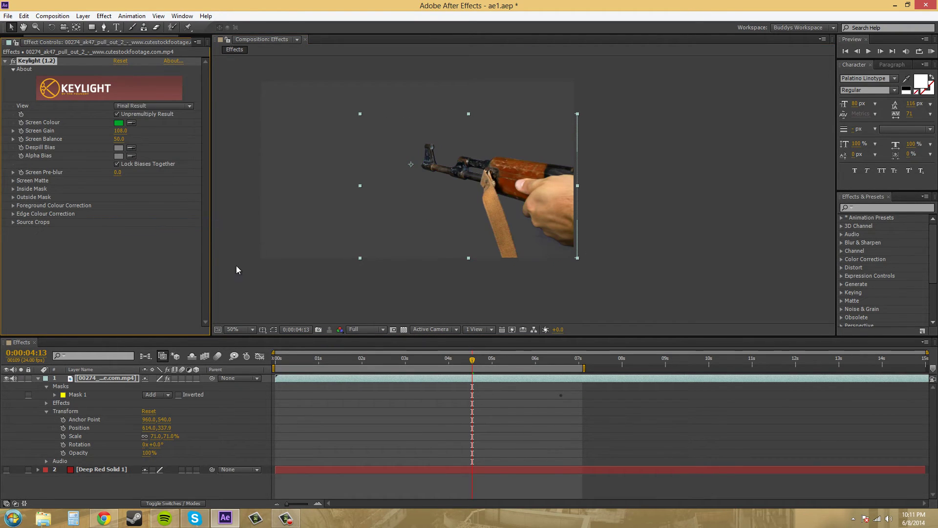
left_click(340, 331)
left_click(359, 387)
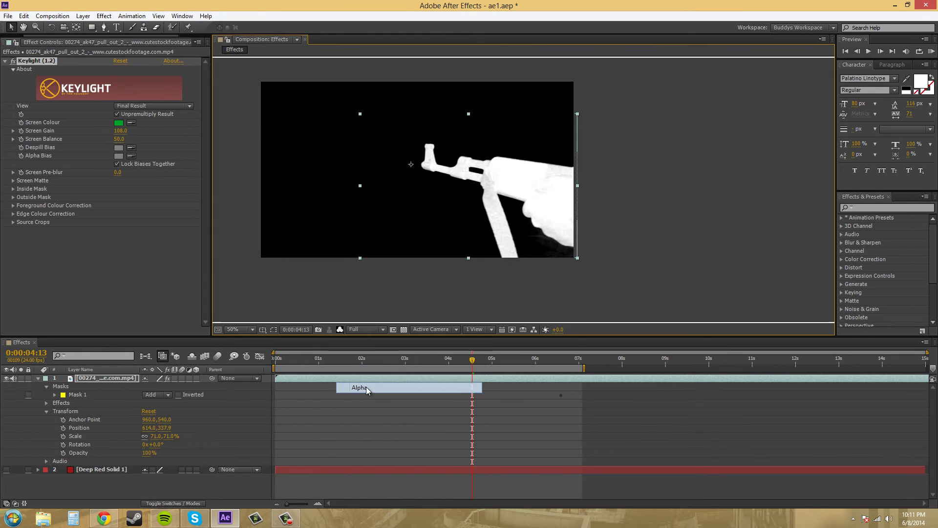
key("period")
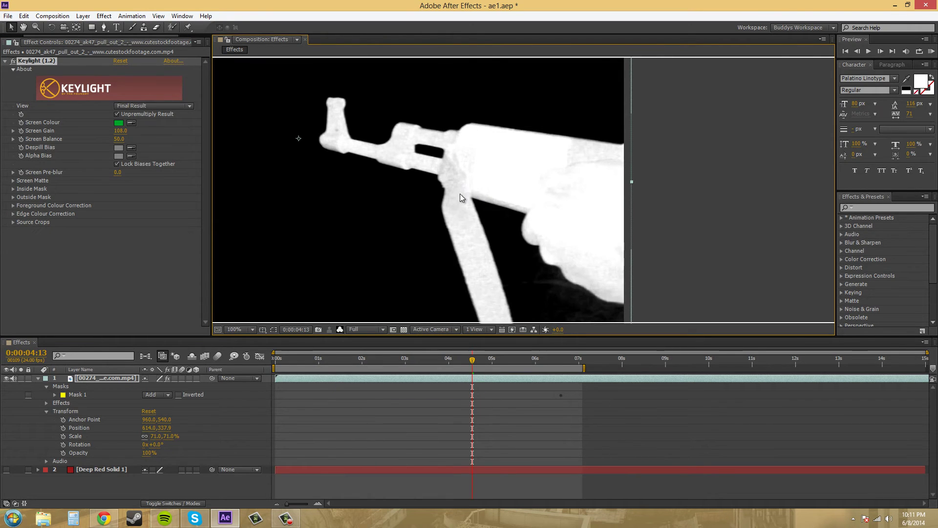
scroll(477, 218, "down", 2)
scroll(430, 156, "up", 2)
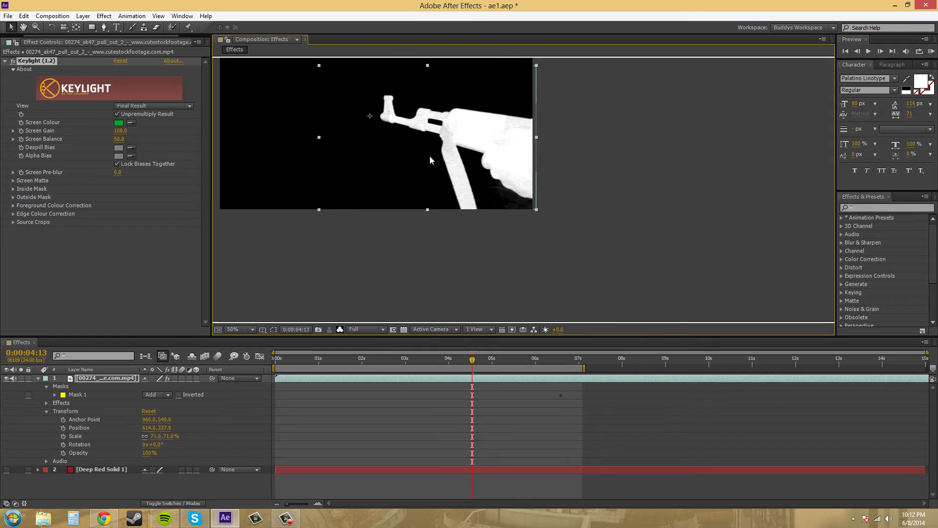
scroll(497, 200, "up", 1)
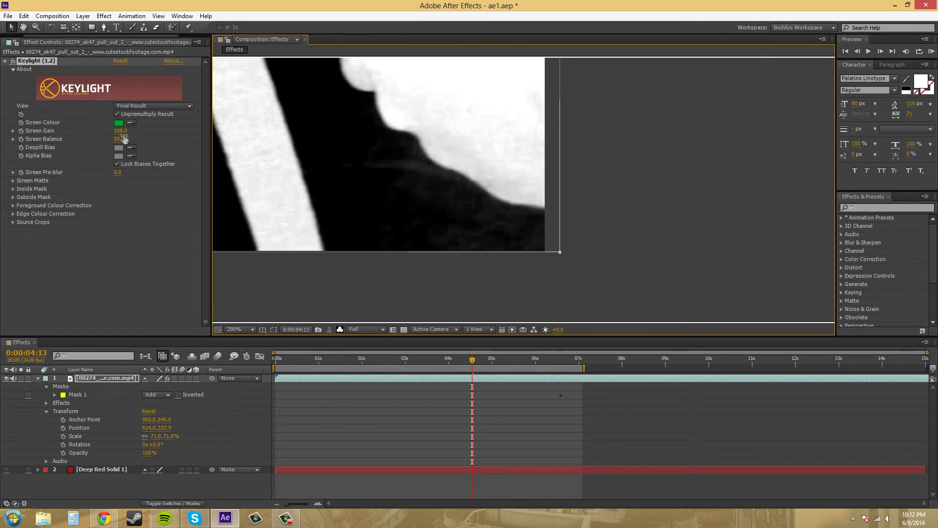
scroll(362, 130, "down", 1)
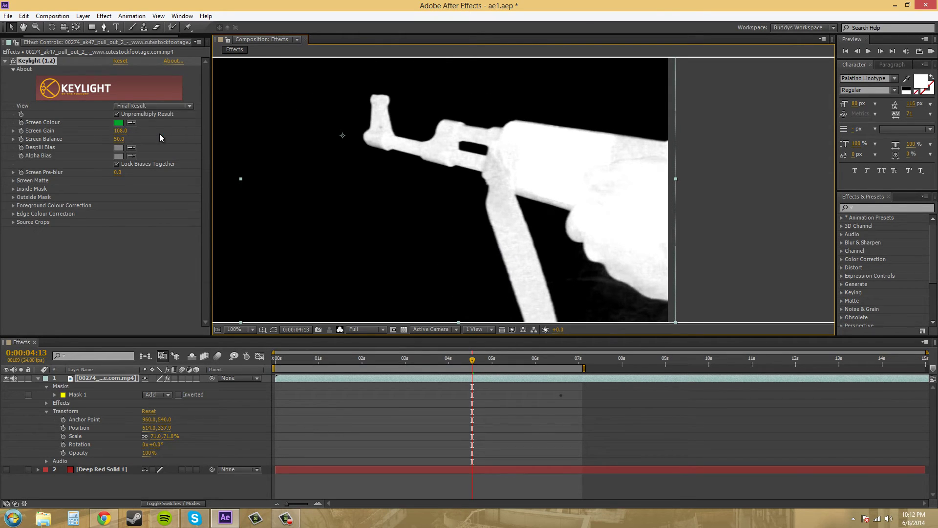
Expand Screen Matte, compare RGB and alpha views, and set Clip Black to 15.0
left_click(12, 180)
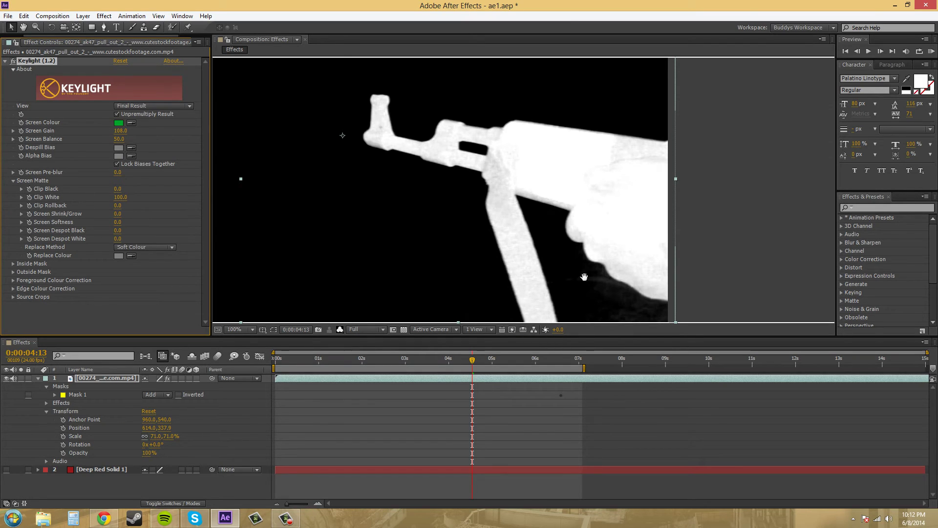
mouse_move(584, 276)
left_mouse_down()
mouse_move(561, 251)
mouse_move(570, 265)
left_mouse_up()
left_click(339, 329)
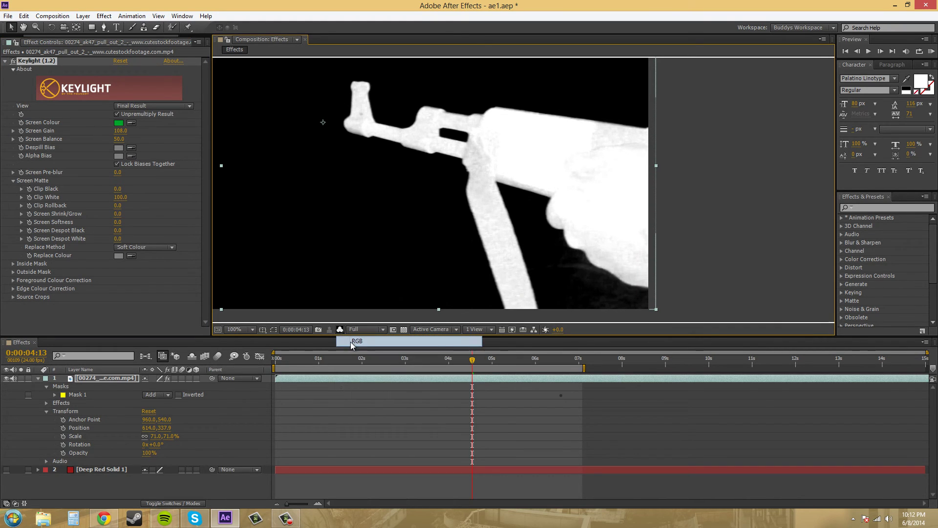
left_click(351, 341)
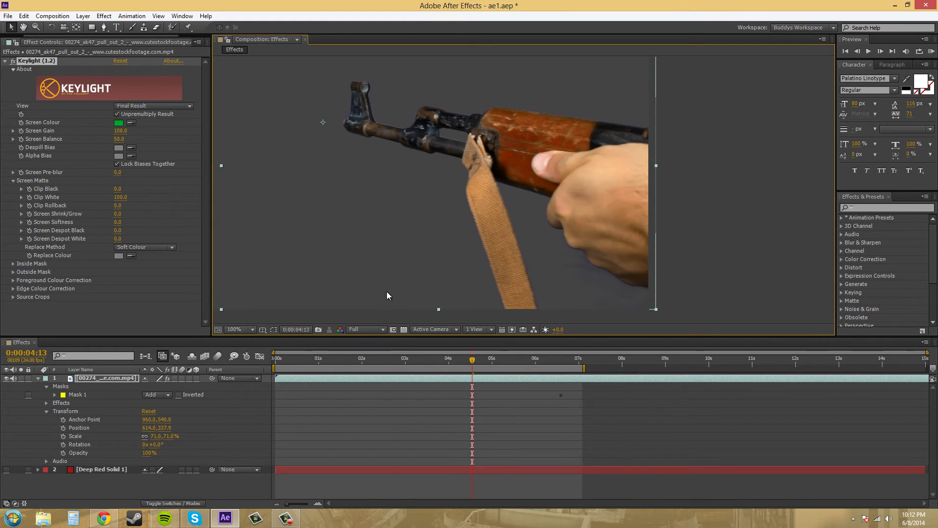
left_click(340, 330)
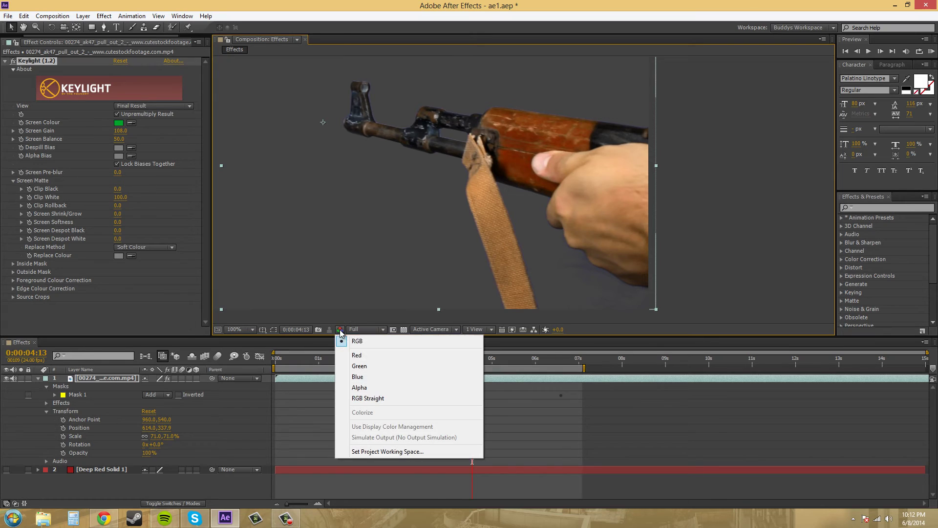
left_click(374, 387)
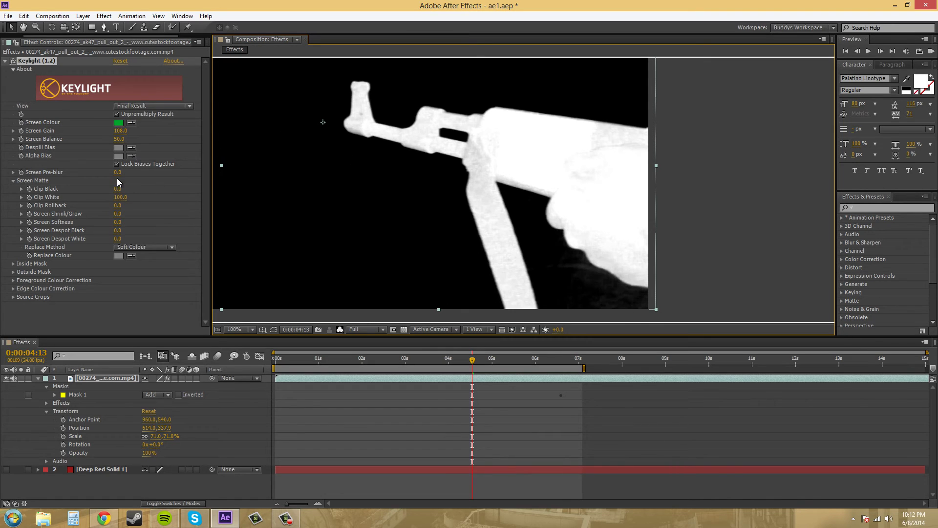
left_click_drag(117, 189, 126, 189)
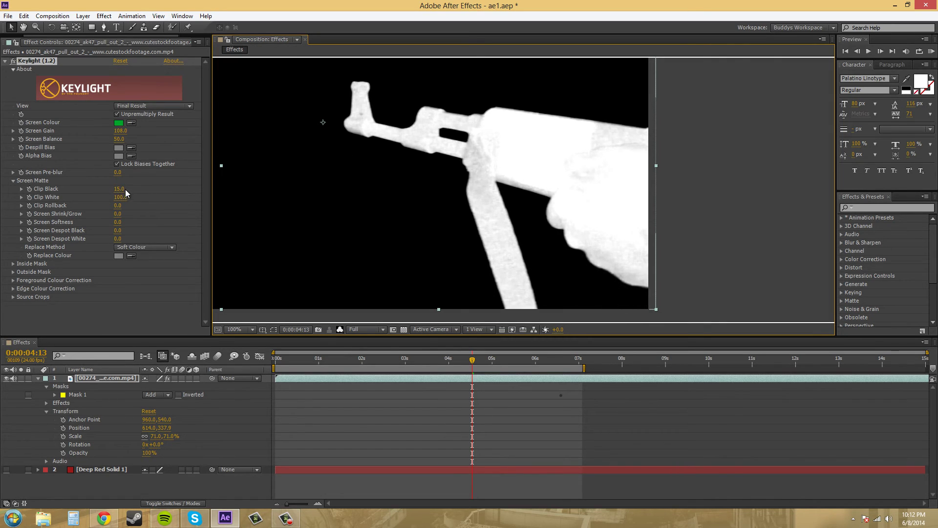
Reframe the rifle in RGB view, then return to the alpha matte
left_click(340, 329)
left_click(363, 342)
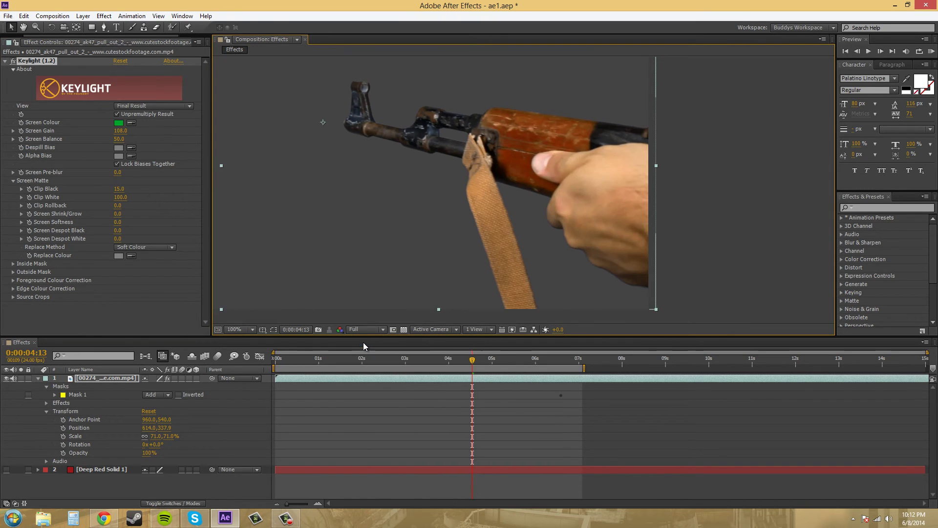
left_click_drag(347, 224, 375, 200)
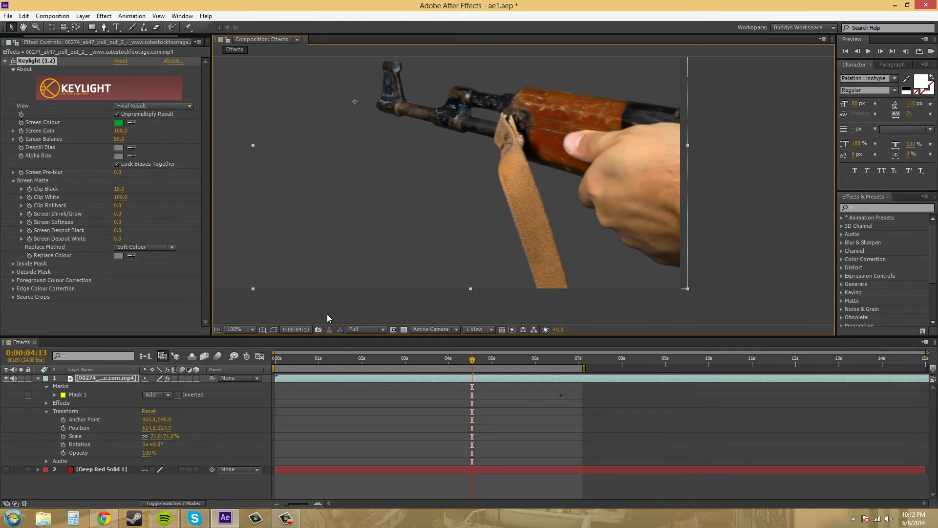
left_click(339, 330)
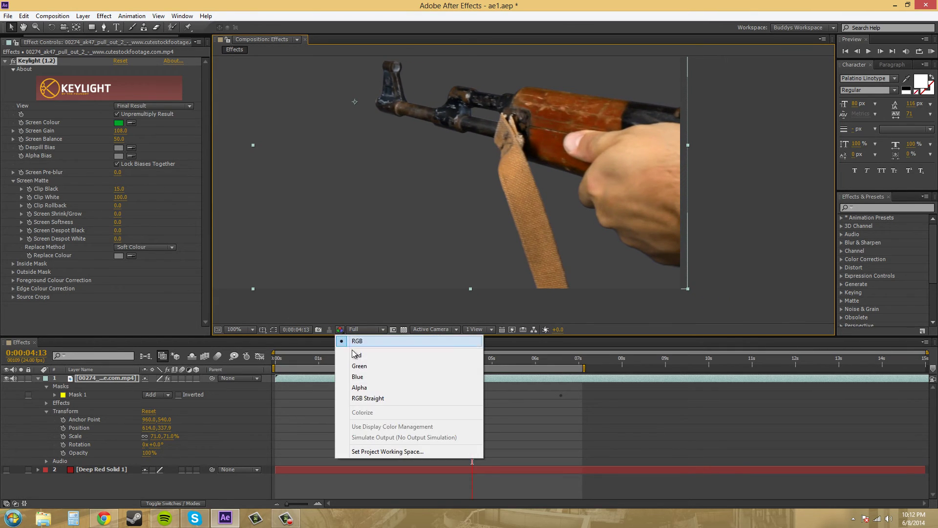
left_click(367, 387)
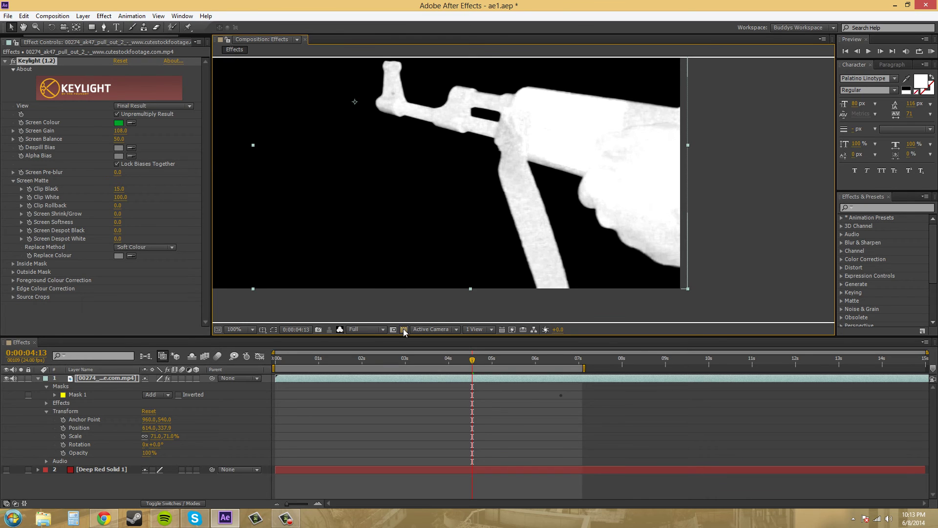
Show the colour result over the transparency grid and zoom in to inspect the edges
key("alt+4")
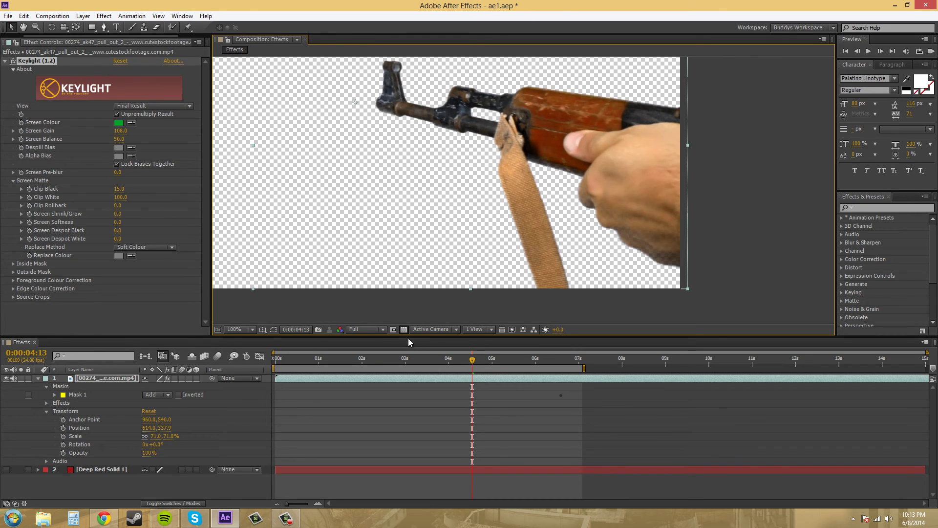
scroll(425, 215, "up", 2)
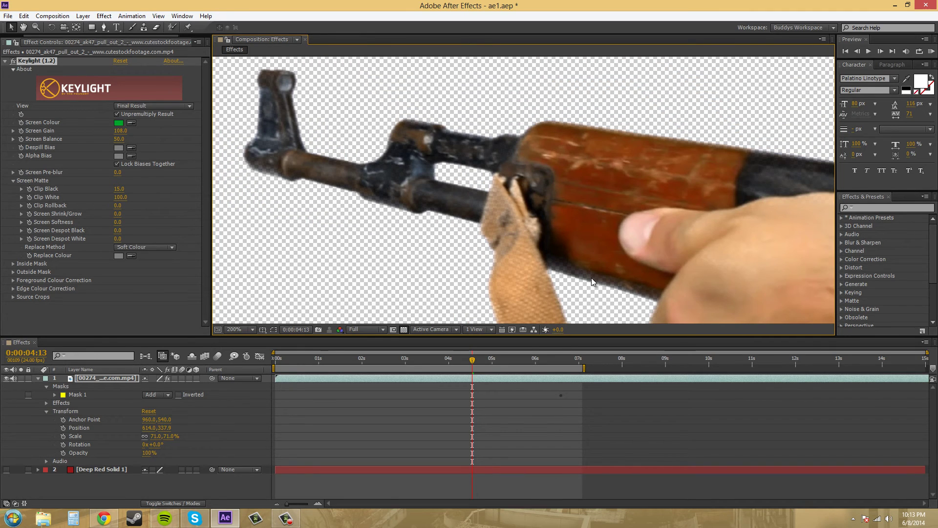
scroll(435, 216, "right", 3)
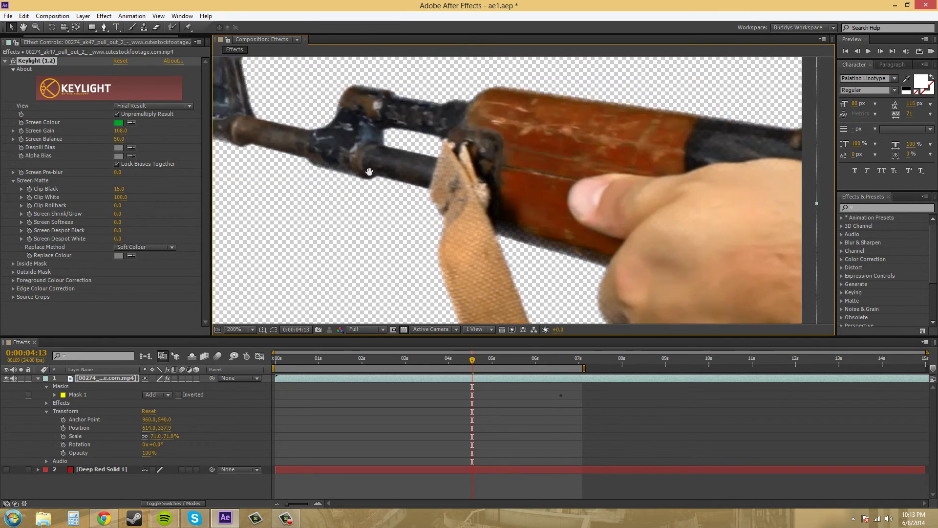
scroll(493, 215, "down", 5)
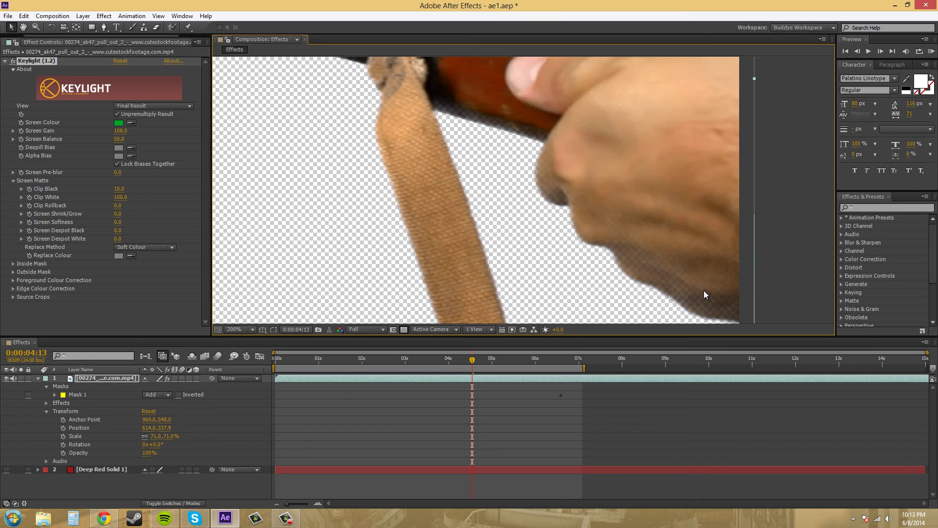
scroll(523, 264, "down", 1)
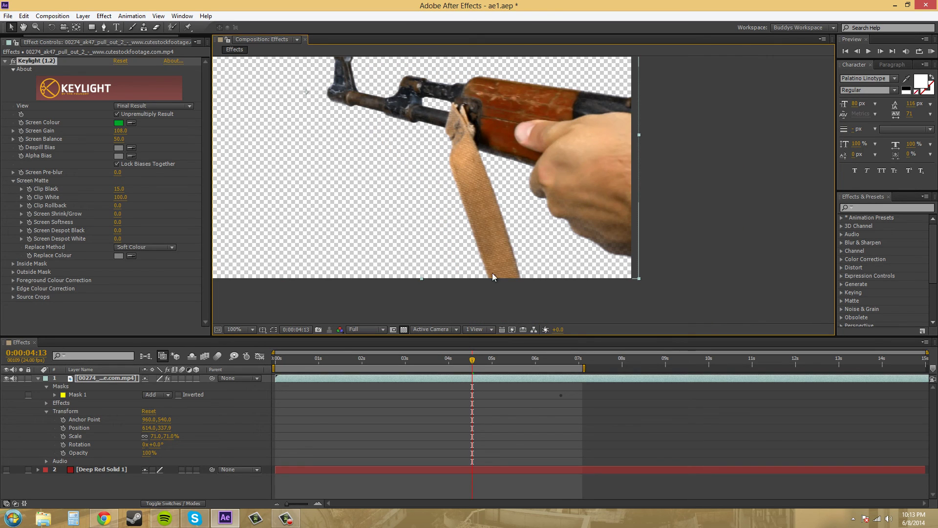
left_click(340, 330)
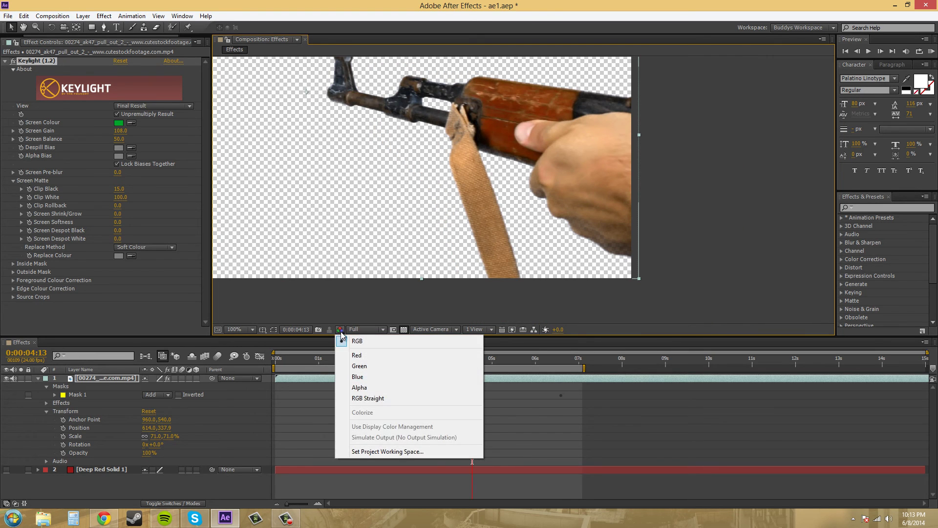
Lower Clip White to 58 on the alpha matte, then return to RGB and reframe the view
left_click(359, 387)
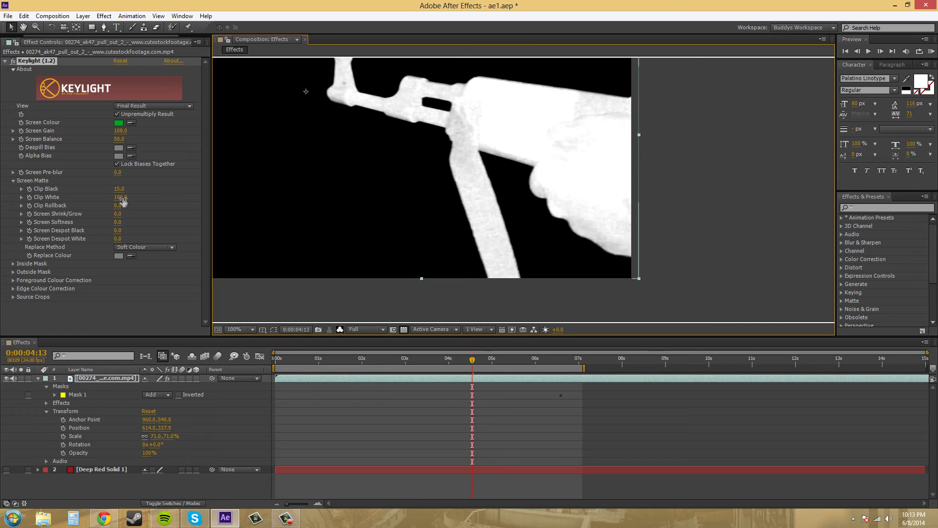
left_click_drag(120, 197, 102, 196)
left_click(340, 330)
left_click(357, 341)
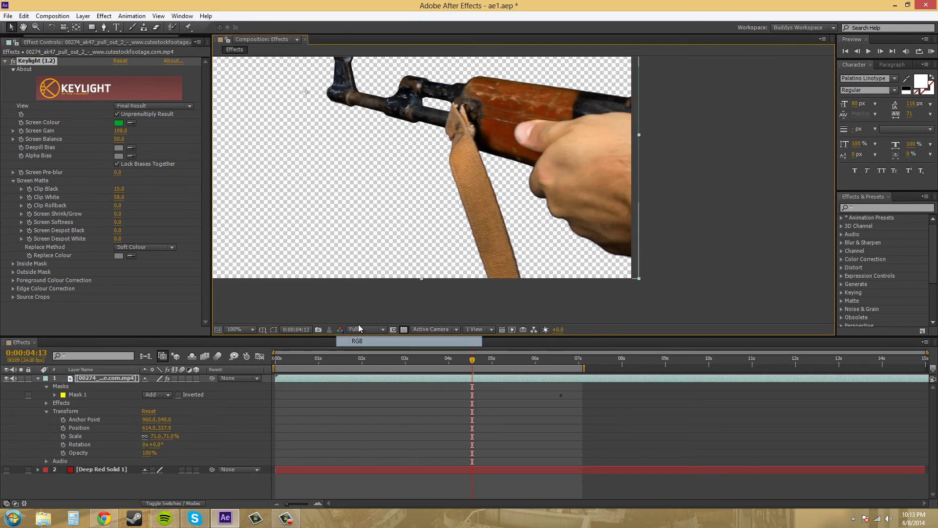
left_click_drag(374, 191, 387, 230)
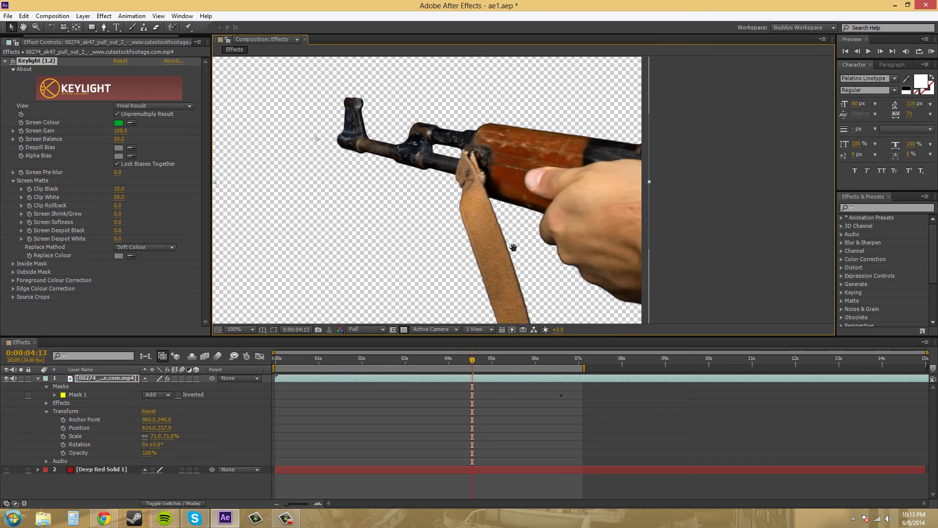
mouse_move(513, 247)
left_mouse_down()
mouse_move(533, 235)
mouse_move(491, 195)
mouse_move(488, 230)
mouse_move(506, 238)
left_mouse_up()
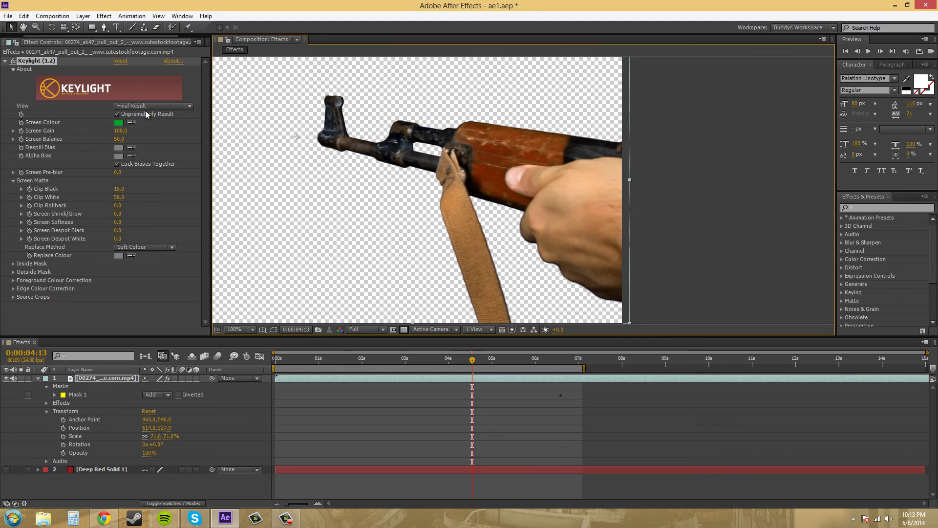
left_click(117, 114)
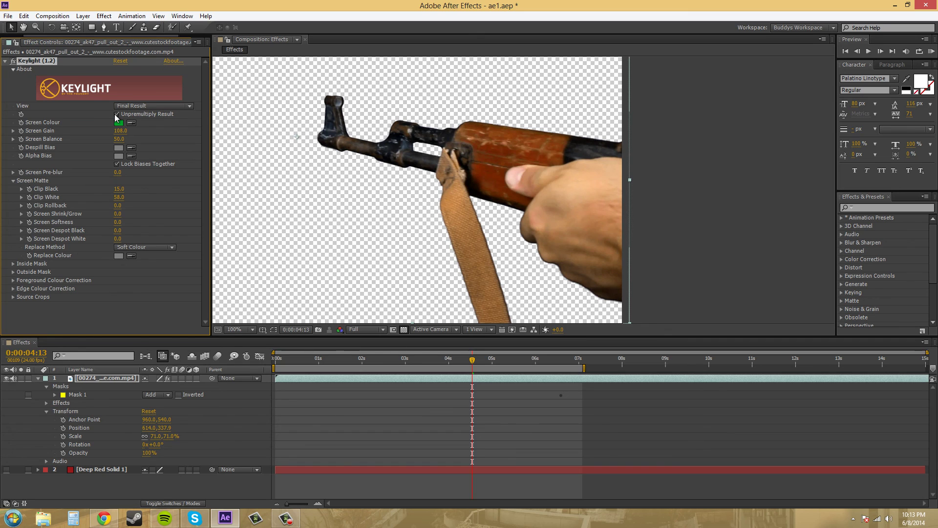
scroll(409, 217, "up", 4)
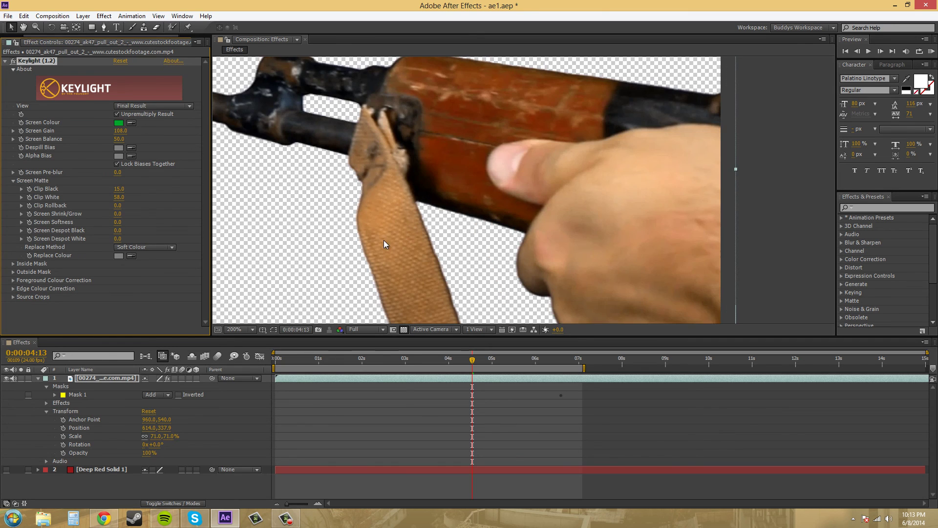
scroll(528, 157, "up", 2)
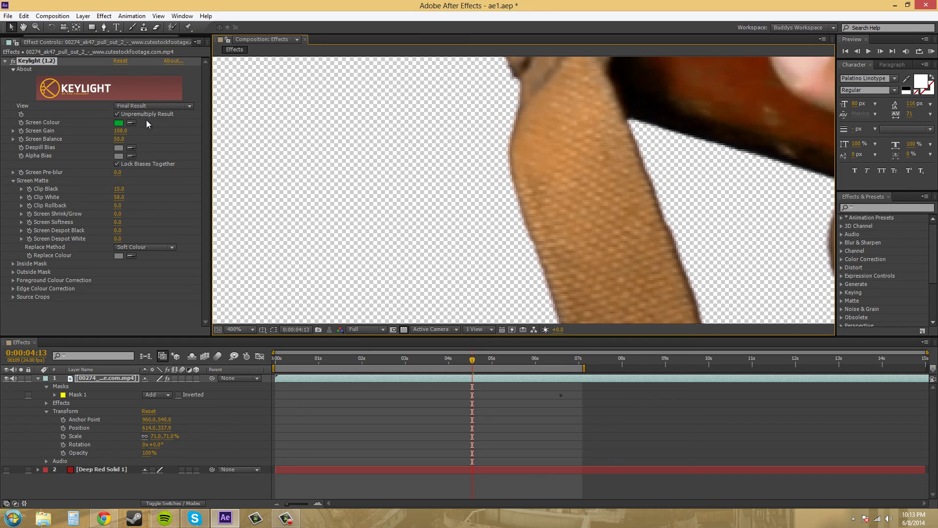
left_click(116, 115)
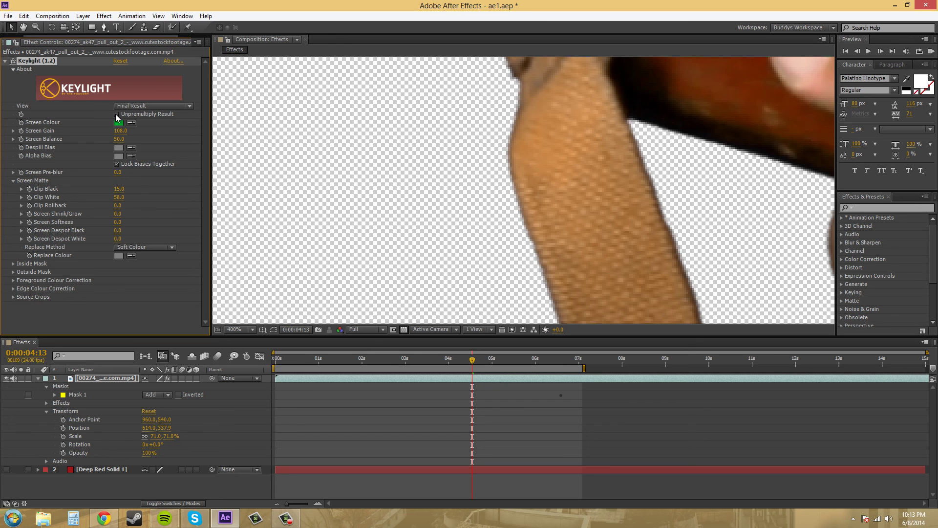
left_click(117, 115)
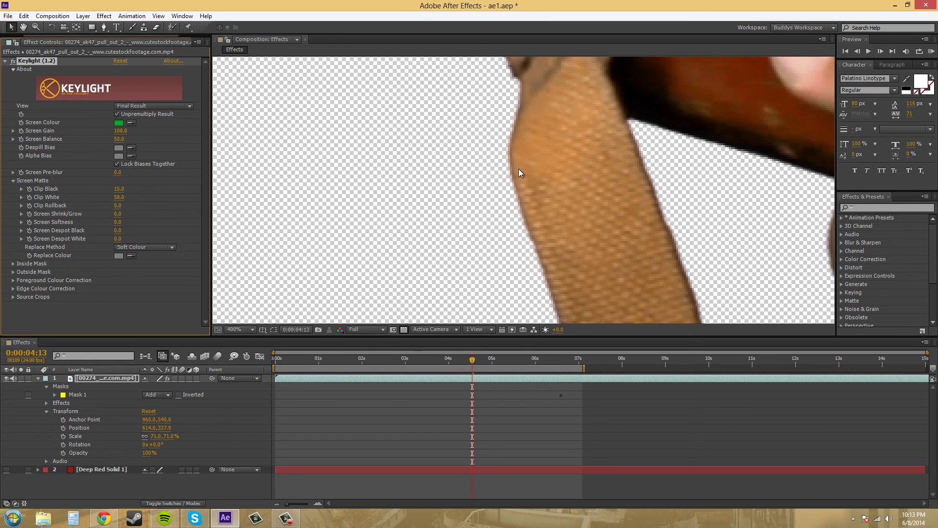
scroll(535, 227, "down", 4)
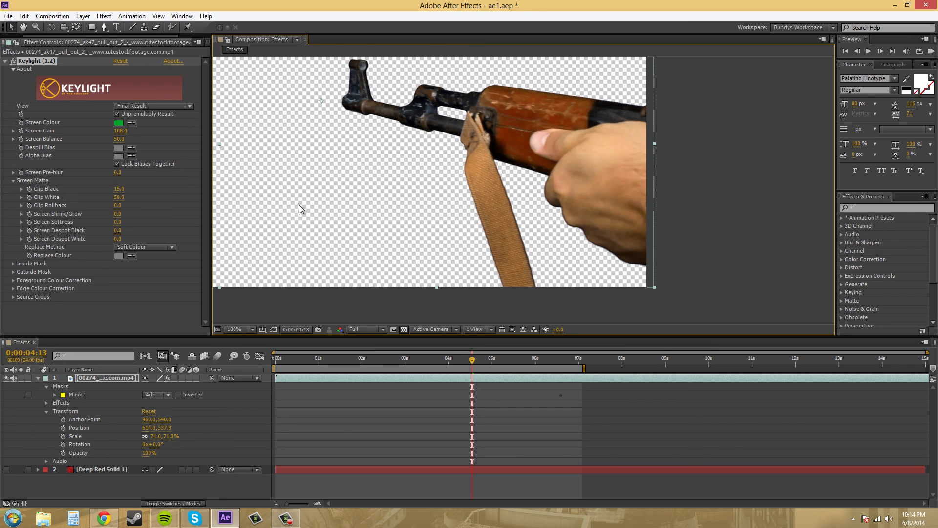
left_click_drag(306, 184, 429, 248)
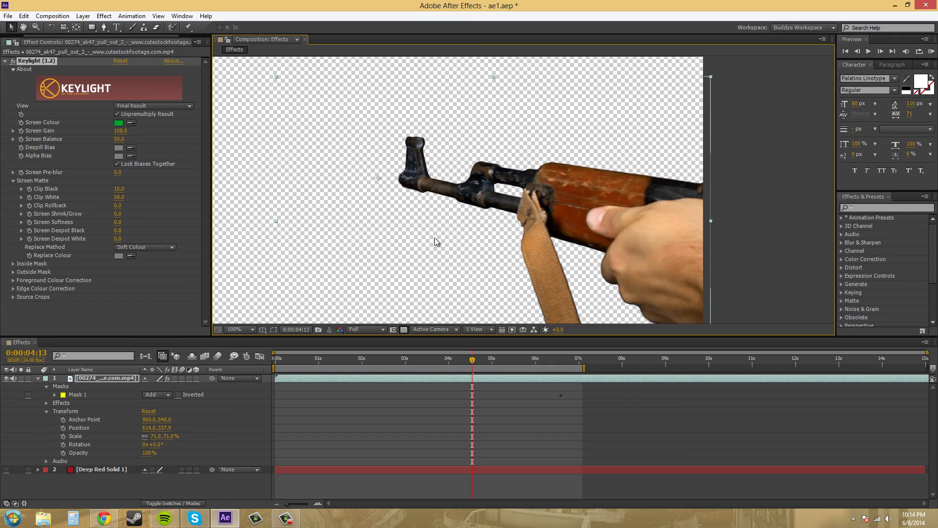